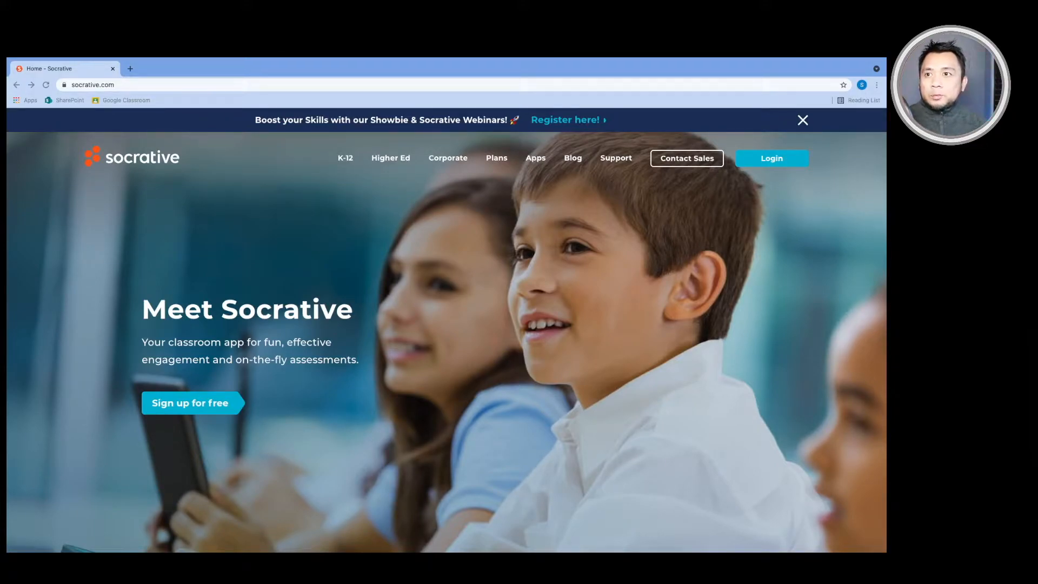
pyautogui.click(774, 159)
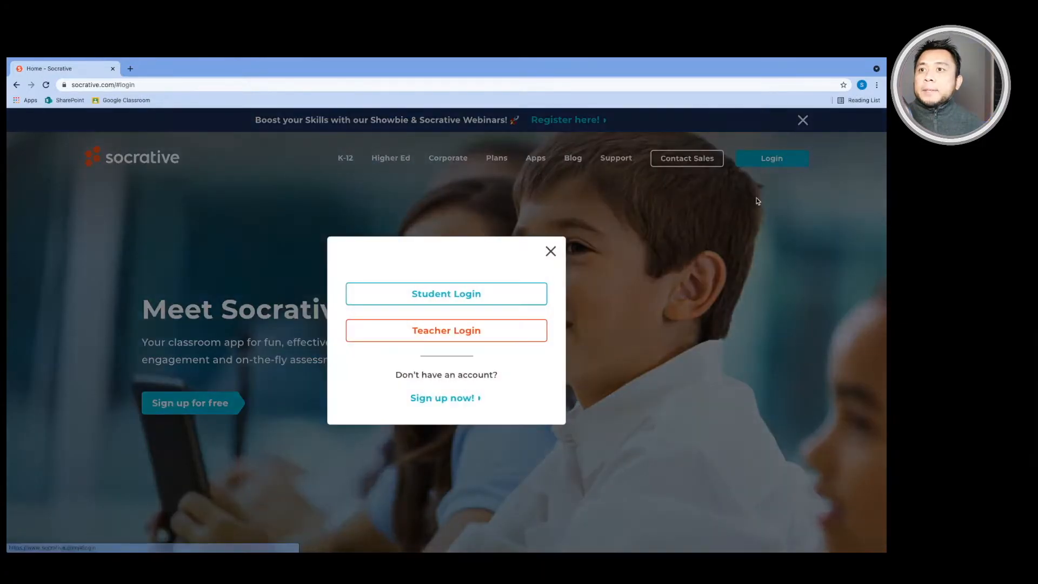
pyautogui.click(508, 331)
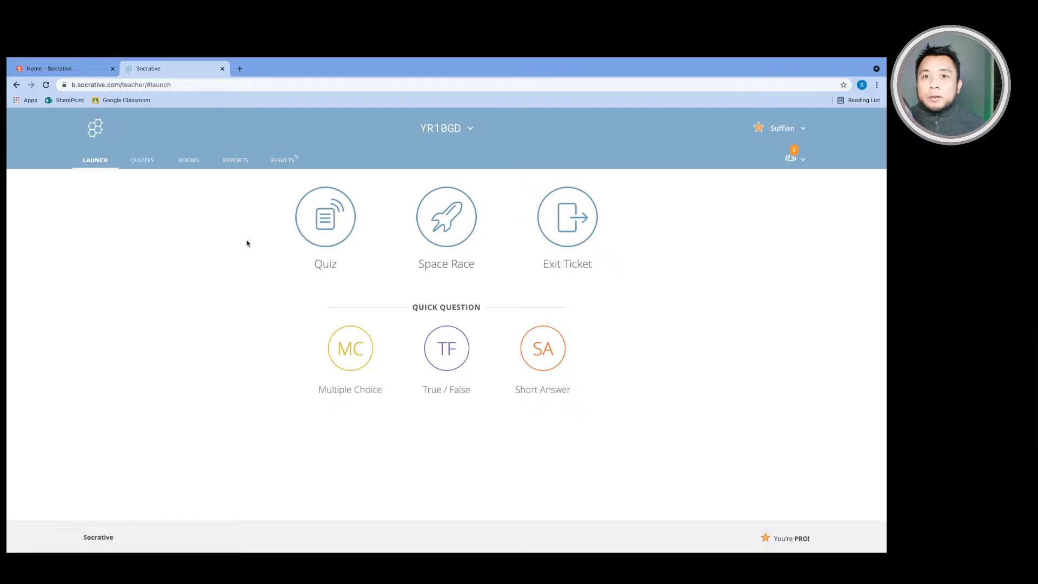
pyautogui.click(188, 164)
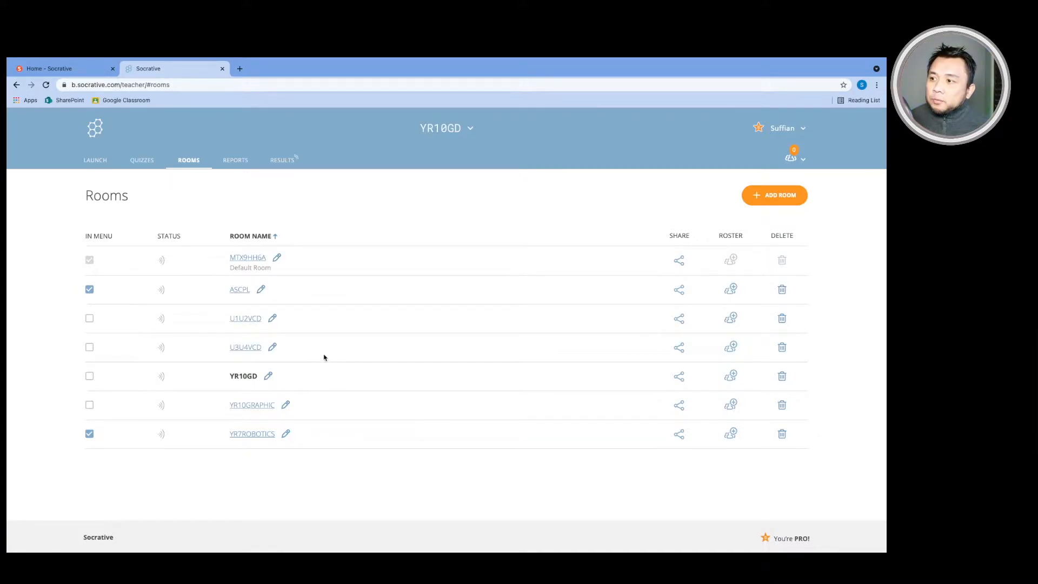
pyautogui.click(262, 436)
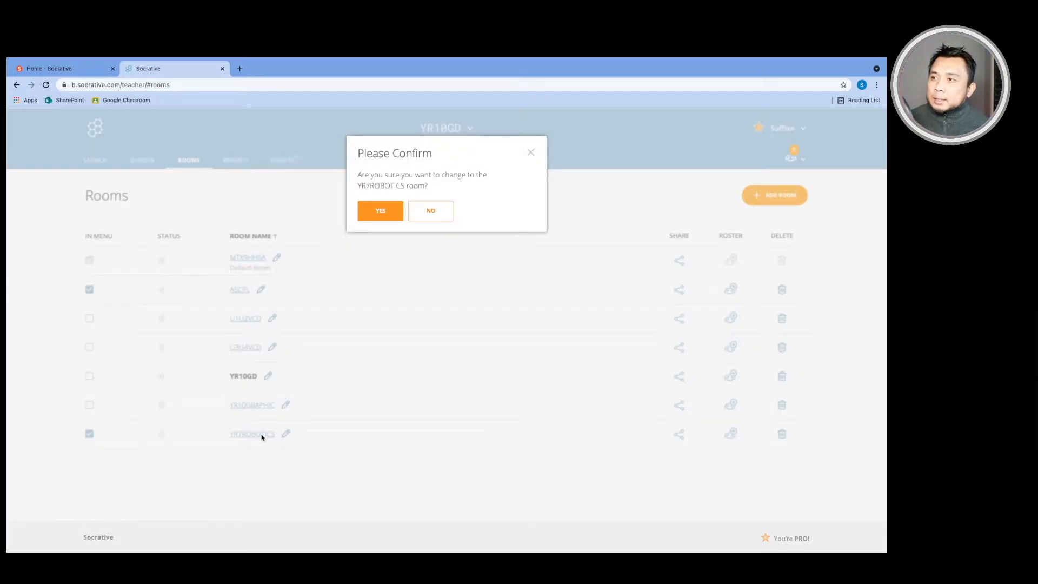
pyautogui.click(386, 210)
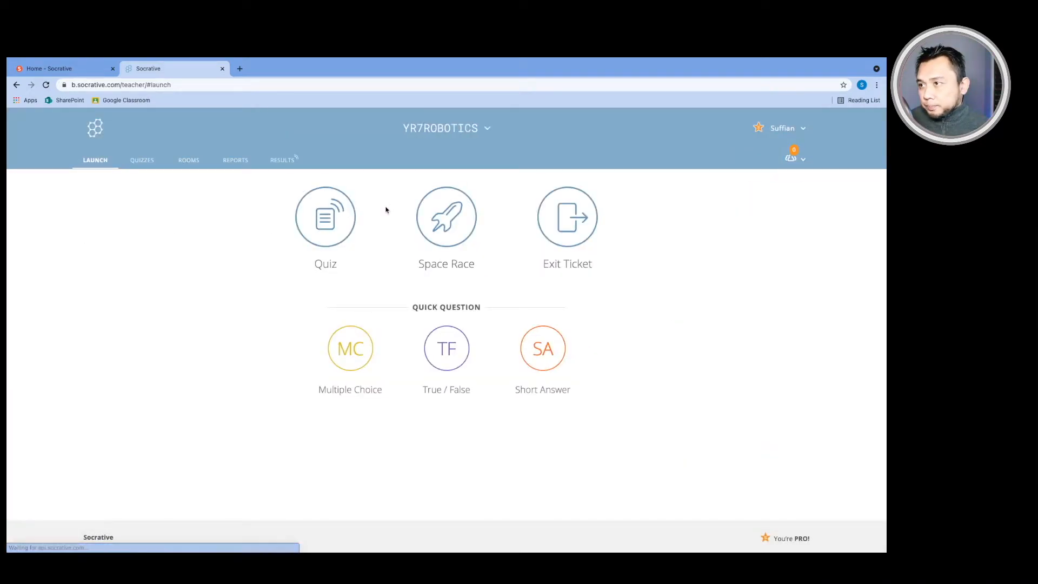
pyautogui.click(487, 131)
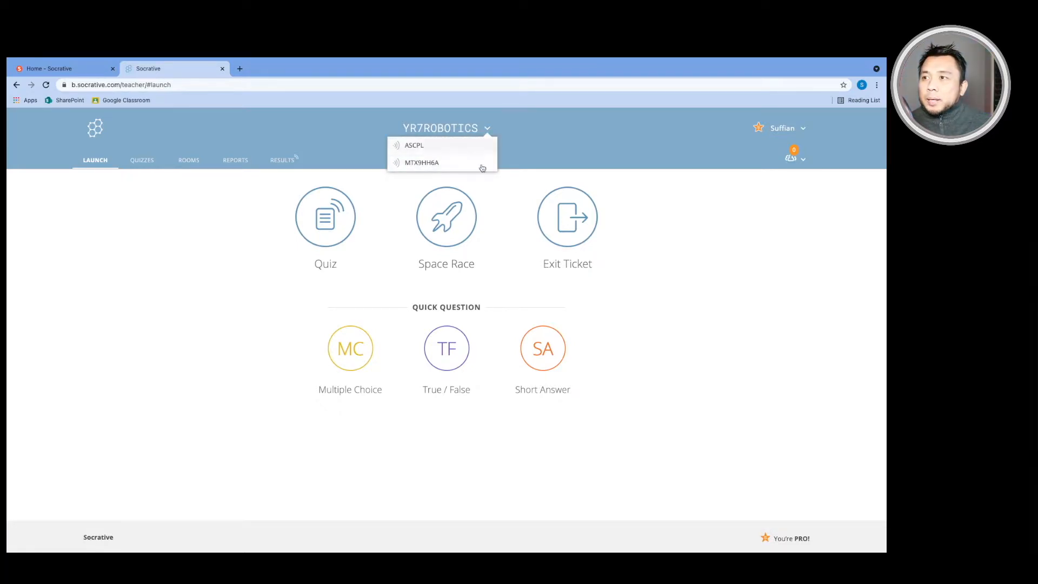
pyautogui.click(186, 161)
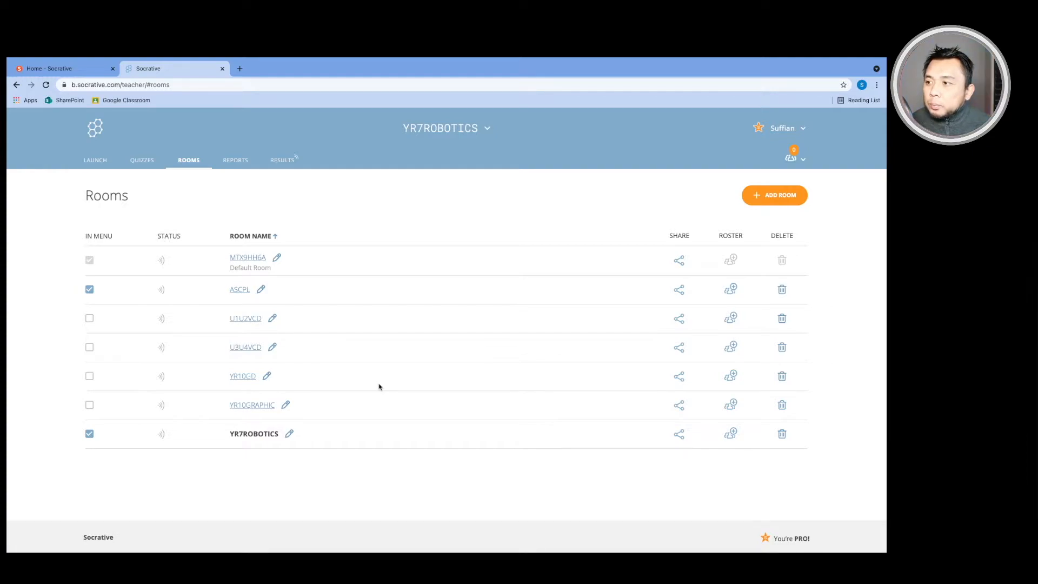
pyautogui.click(90, 378)
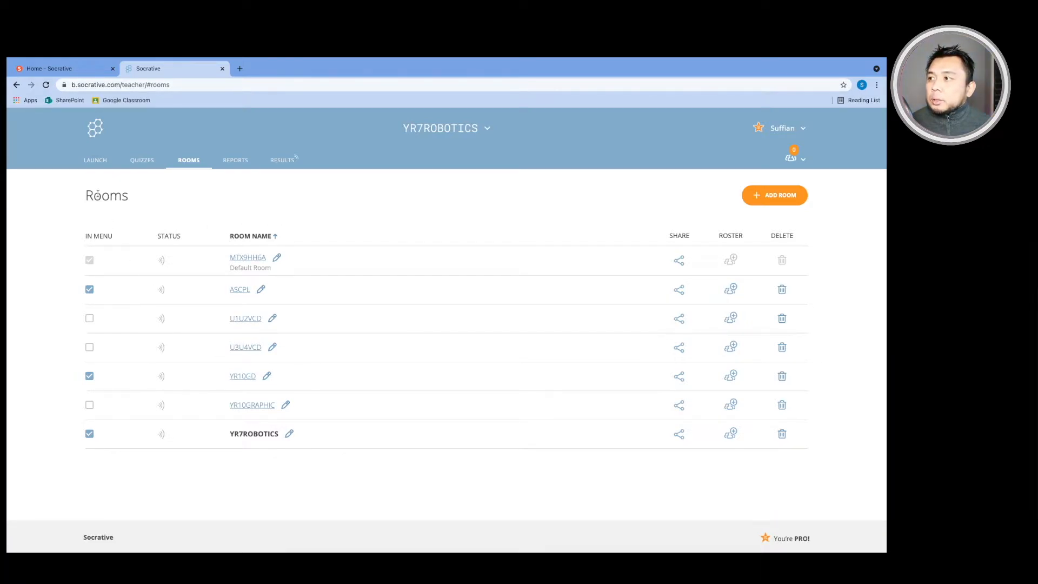
pyautogui.click(94, 165)
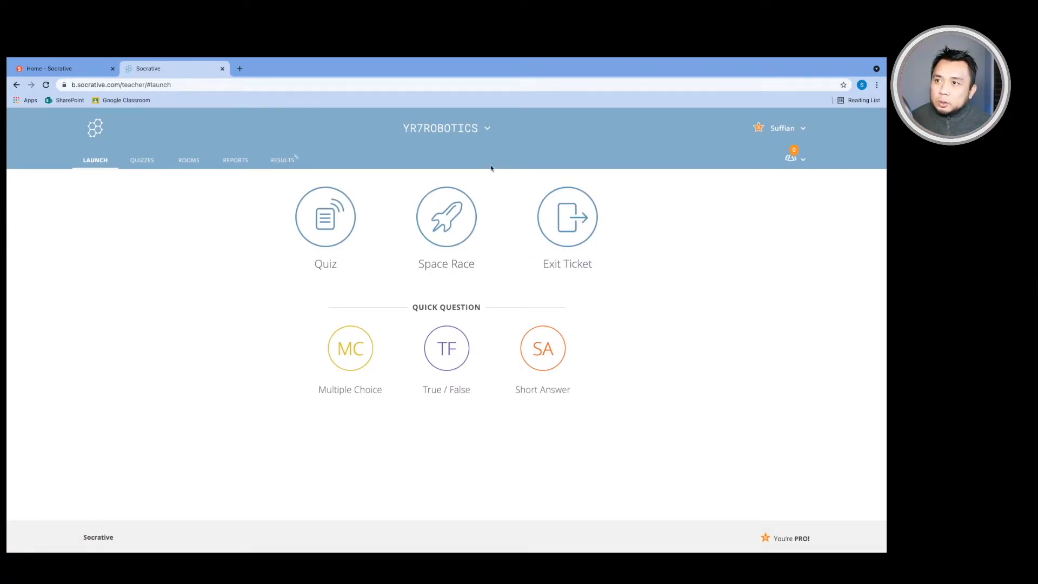
pyautogui.click(488, 130)
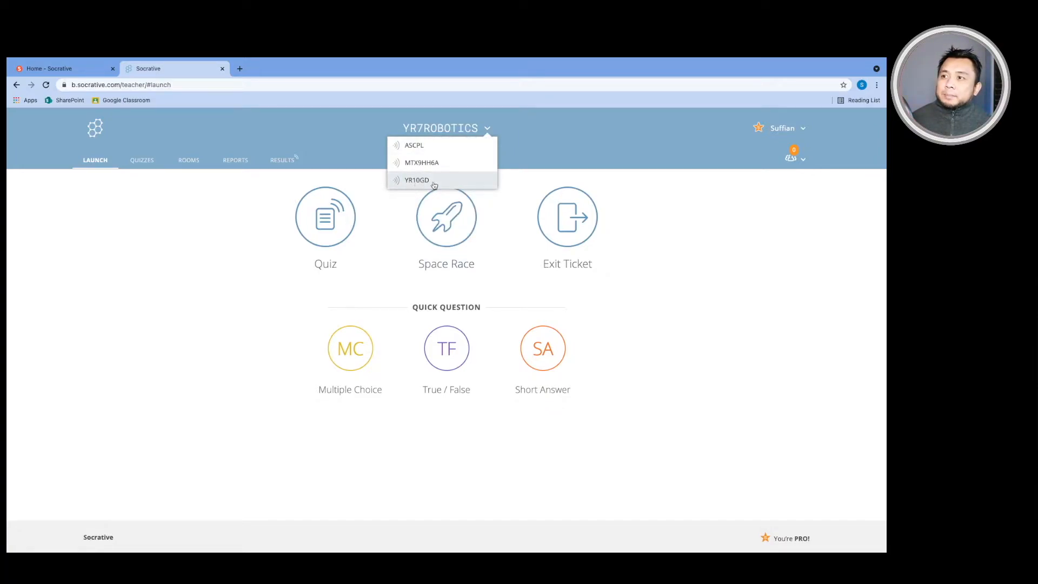
pyautogui.click(441, 184)
pyautogui.click(386, 198)
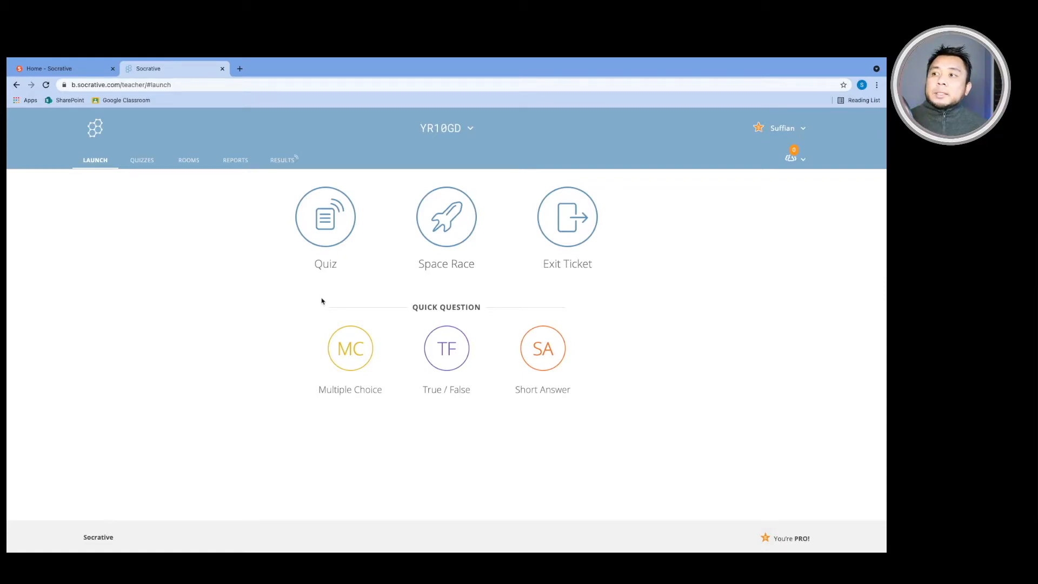
# Step: Start a Quiz launch and select the General Knowledge Quiz
pyautogui.click(326, 228)
pyautogui.scroll(-5, 428, 323)
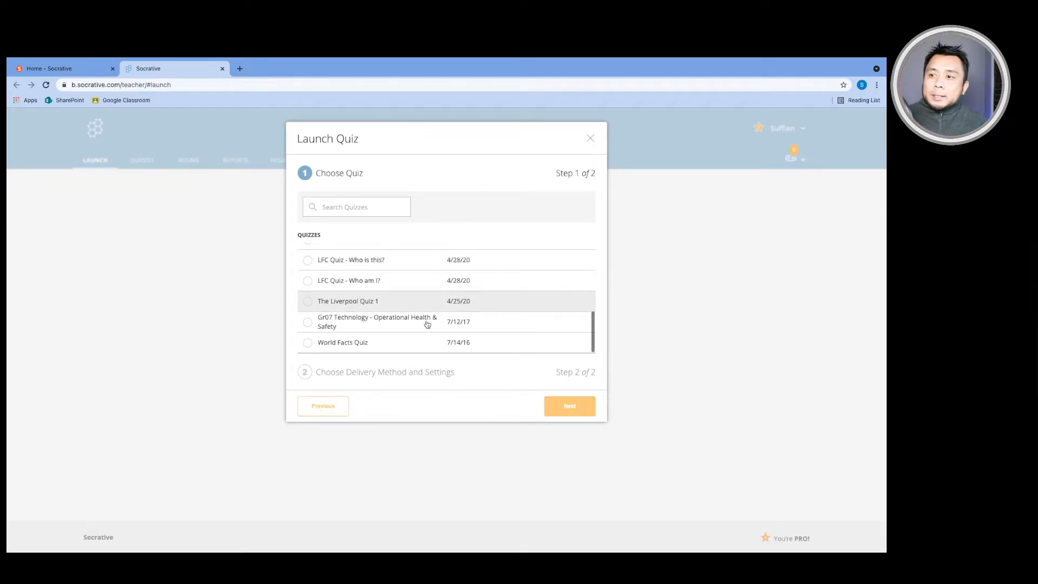
pyautogui.scroll(5, 427, 323)
pyautogui.scroll(-3, 428, 324)
pyautogui.scroll(1, 427, 324)
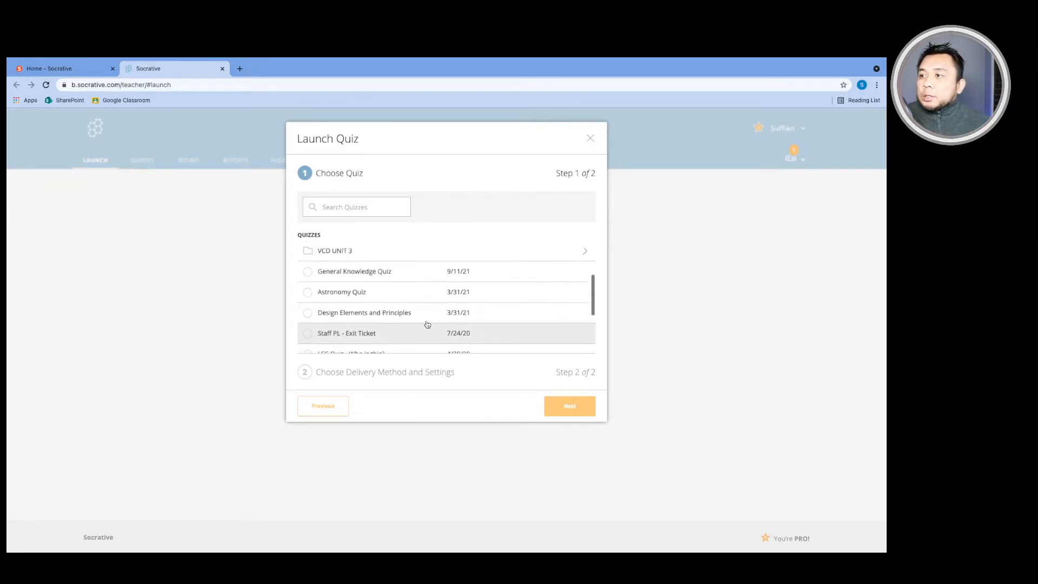
pyautogui.click(308, 274)
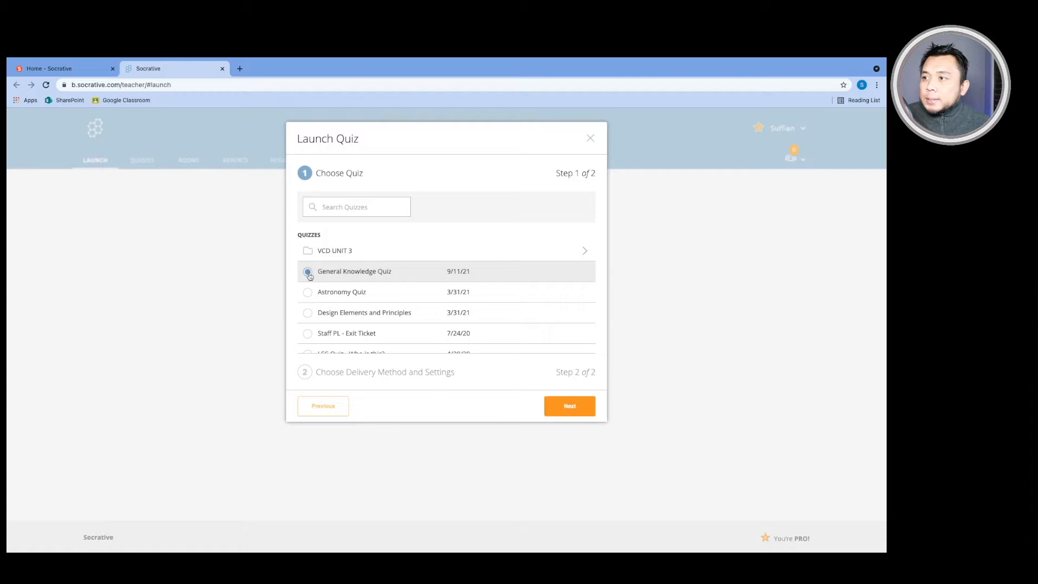
# Step: Continue to Step 2, the delivery method and settings, where Instant Feedback is selected
pyautogui.click(574, 406)
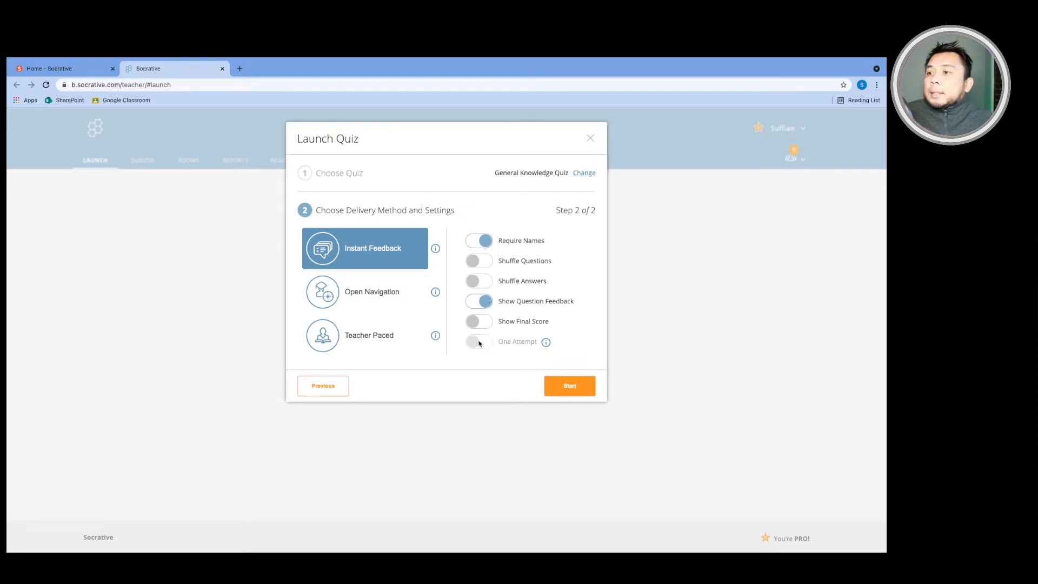
# Step: Turn on Shuffle Answers and Show Final Score, then start the quiz
pyautogui.moveTo(547, 345)
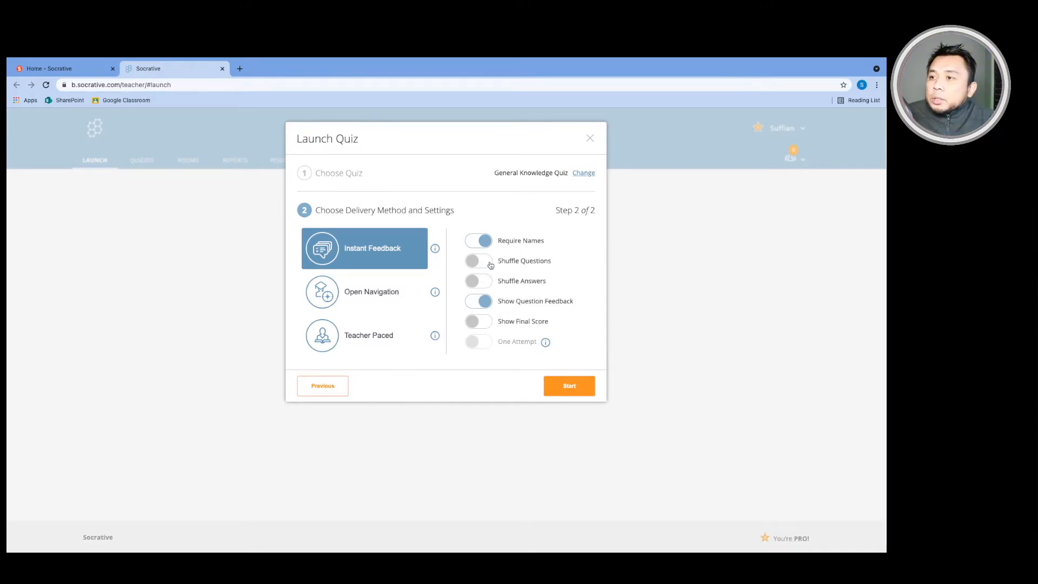
pyautogui.click(479, 281)
pyautogui.click(485, 323)
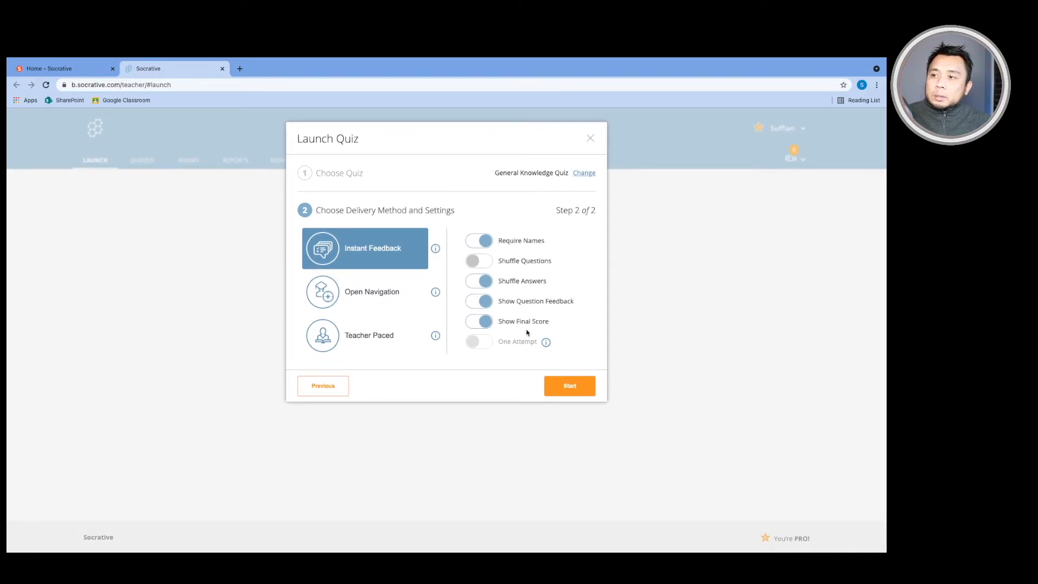
pyautogui.click(571, 387)
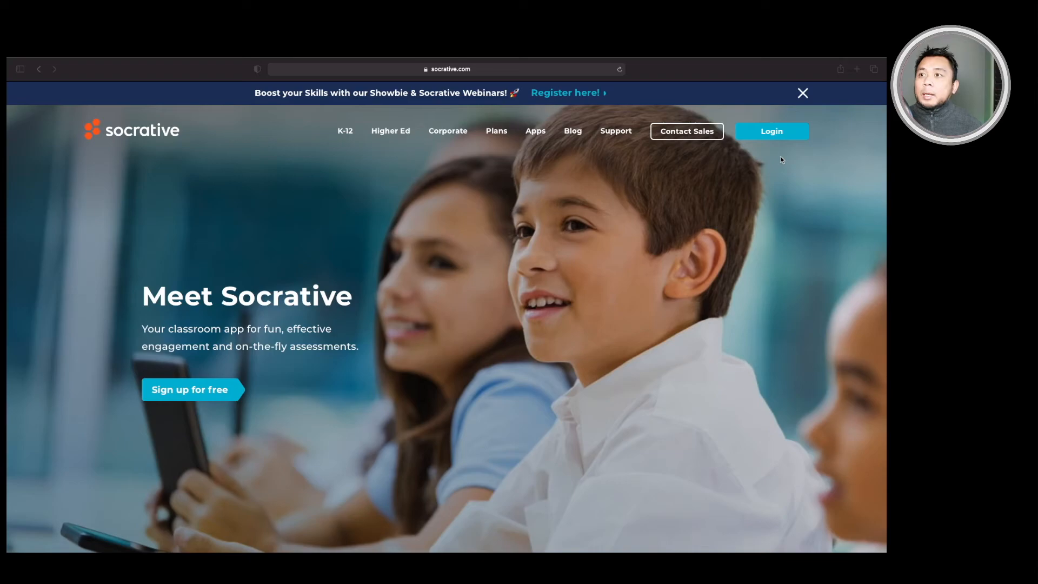
pyautogui.click(763, 133)
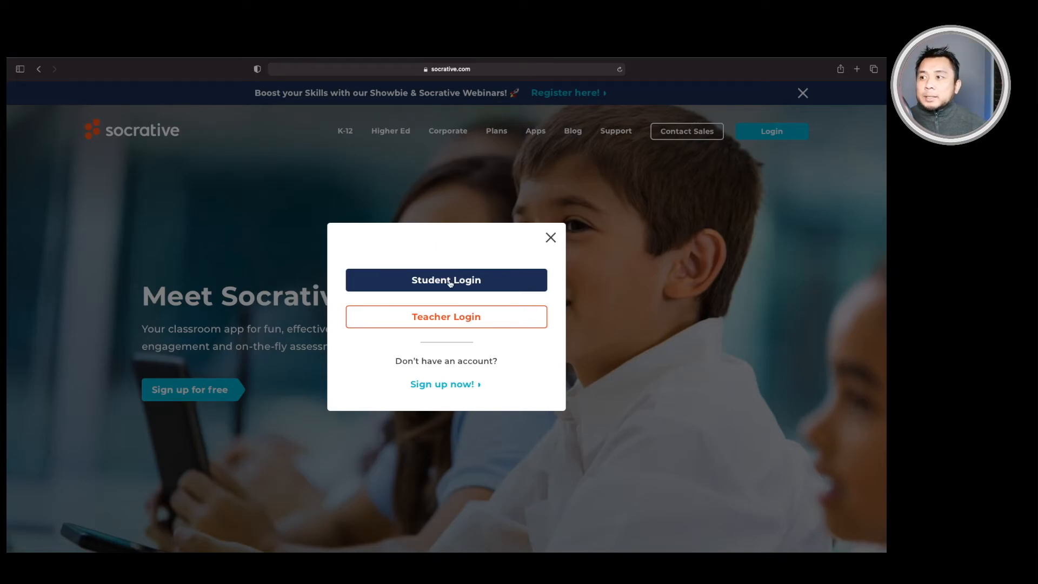
pyautogui.click(449, 281)
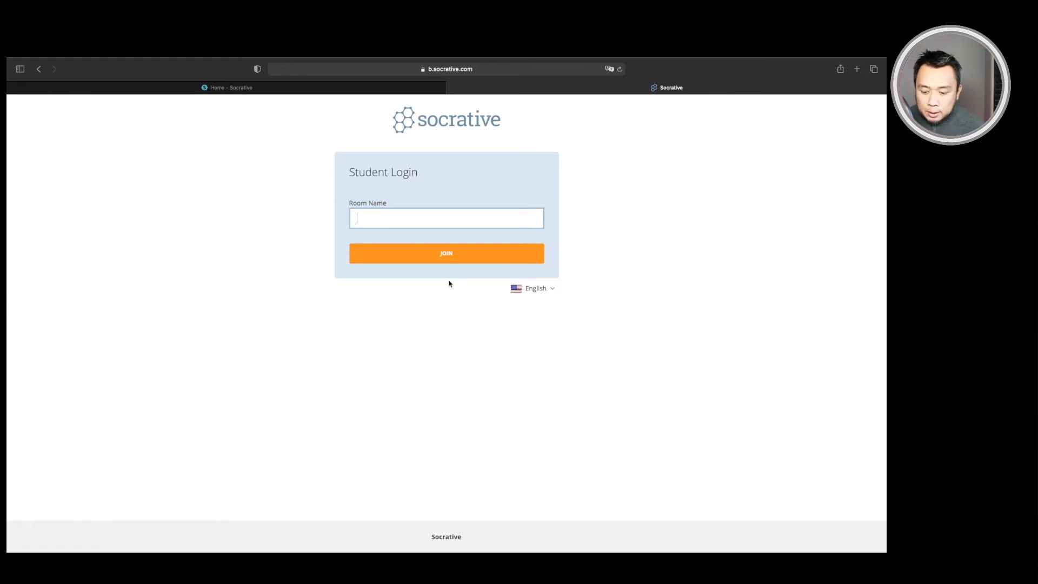
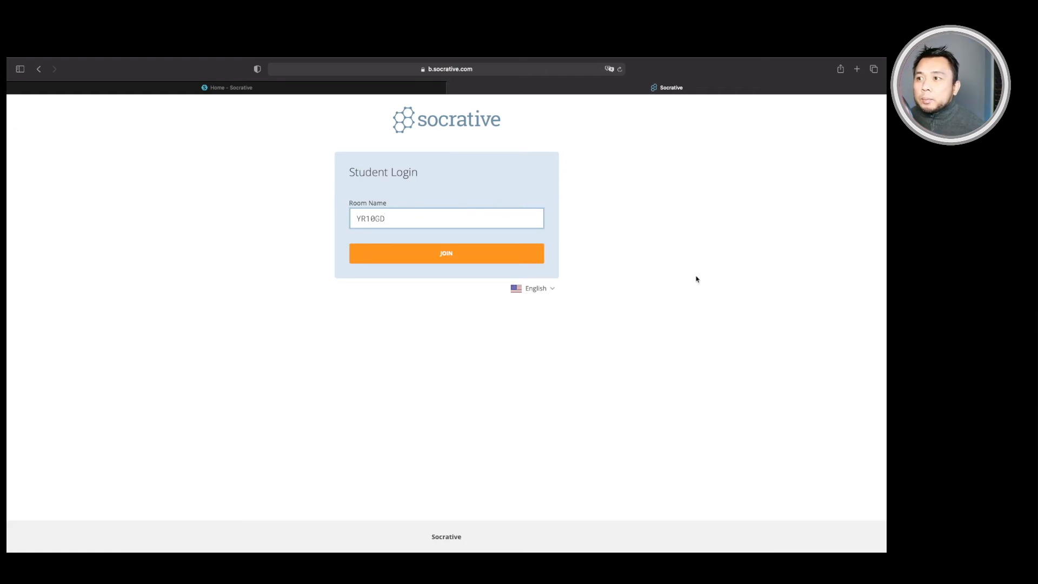
pyautogui.click(469, 253)
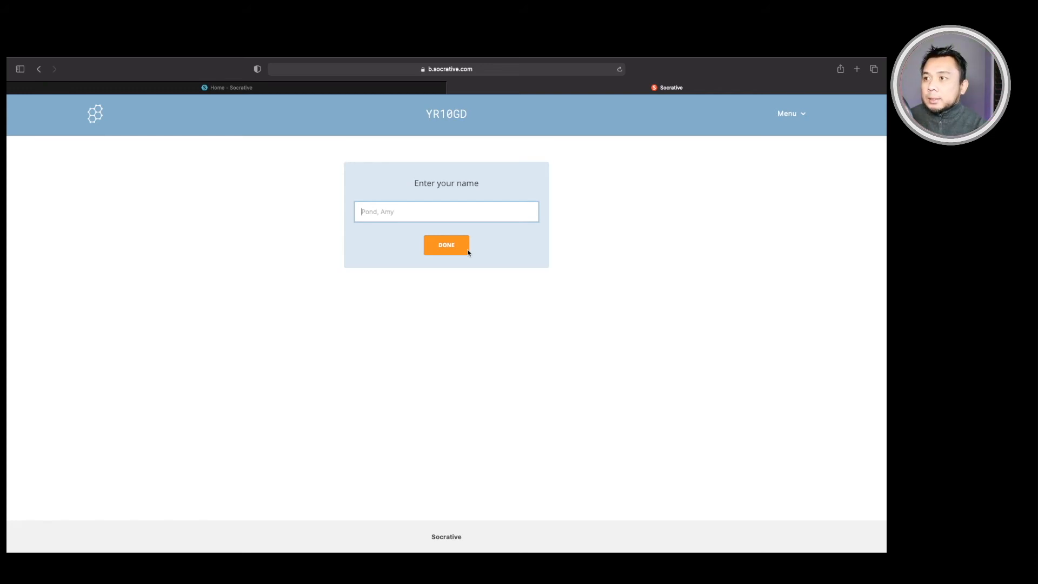
# Step: Enter the student's name and answer Canberra to the first question
pyautogui.write('John Smith')
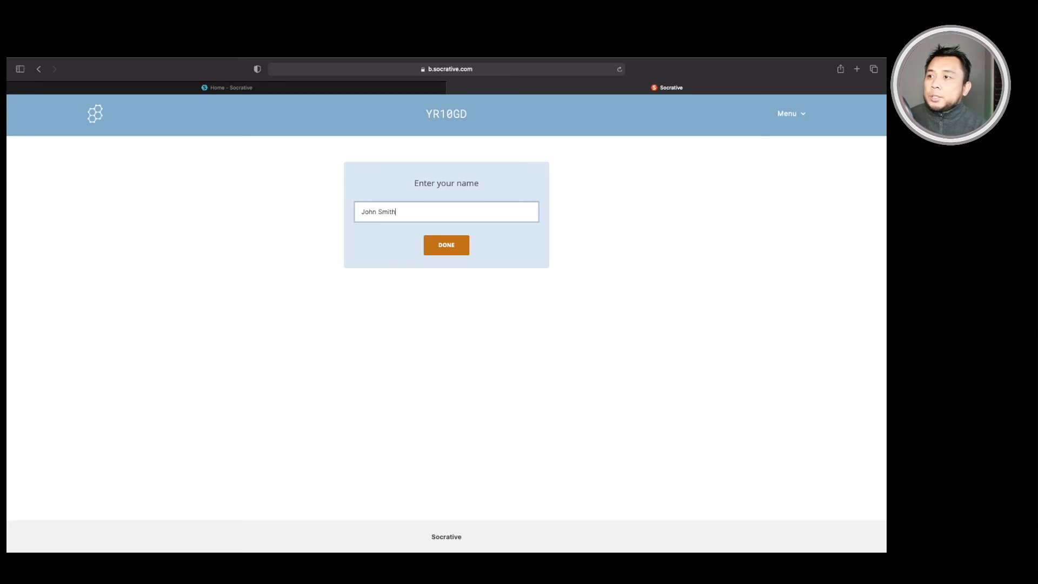
pyautogui.click(444, 247)
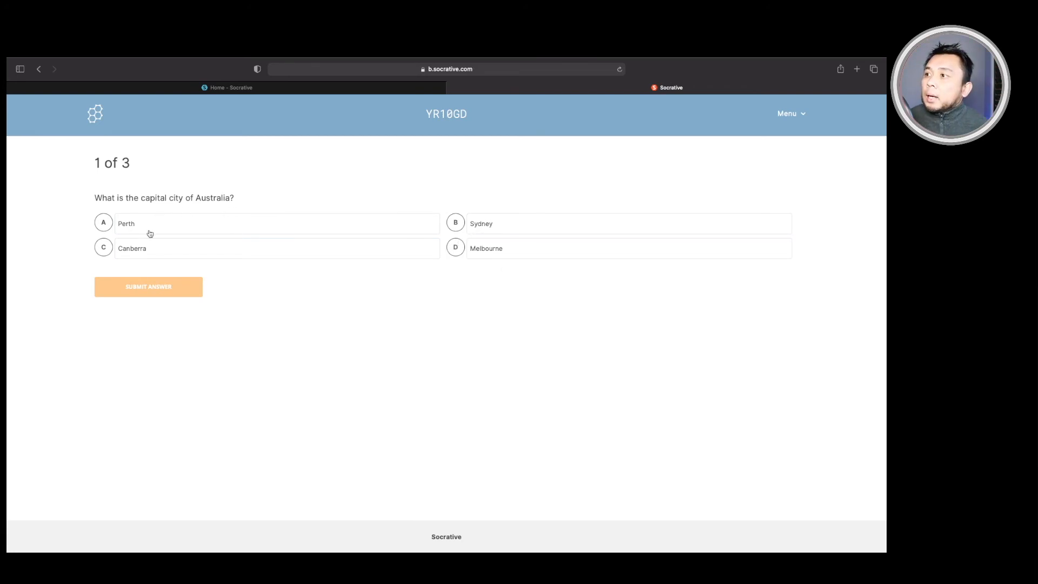
pyautogui.click(295, 243)
pyautogui.press('Return')
# Step: Answer True to the second question and Sydney to the third
pyautogui.click(108, 224)
pyautogui.click(158, 265)
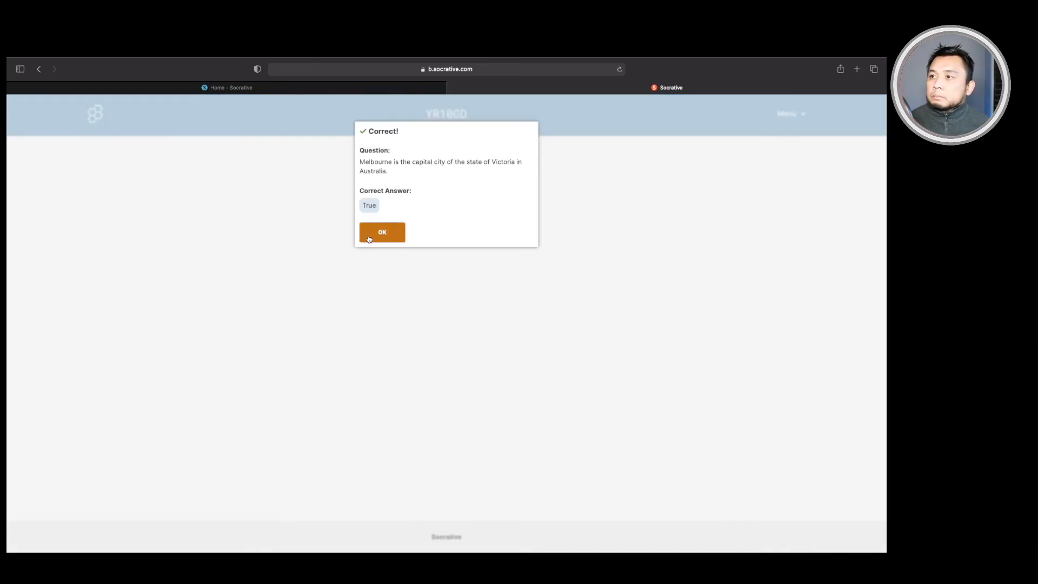
pyautogui.press('Return')
pyautogui.write('Sydney')
pyautogui.click(179, 308)
pyautogui.click(381, 235)
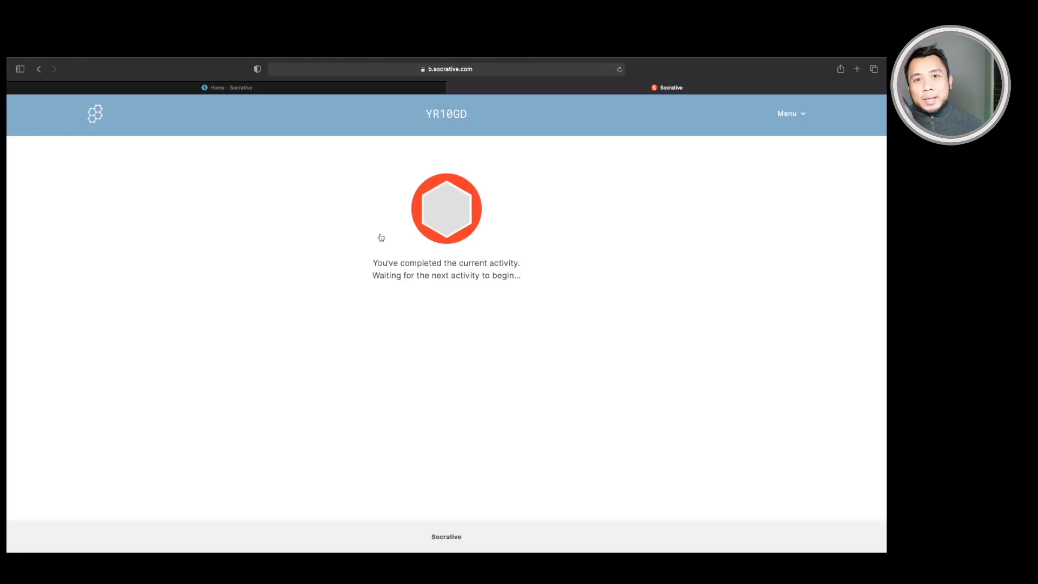